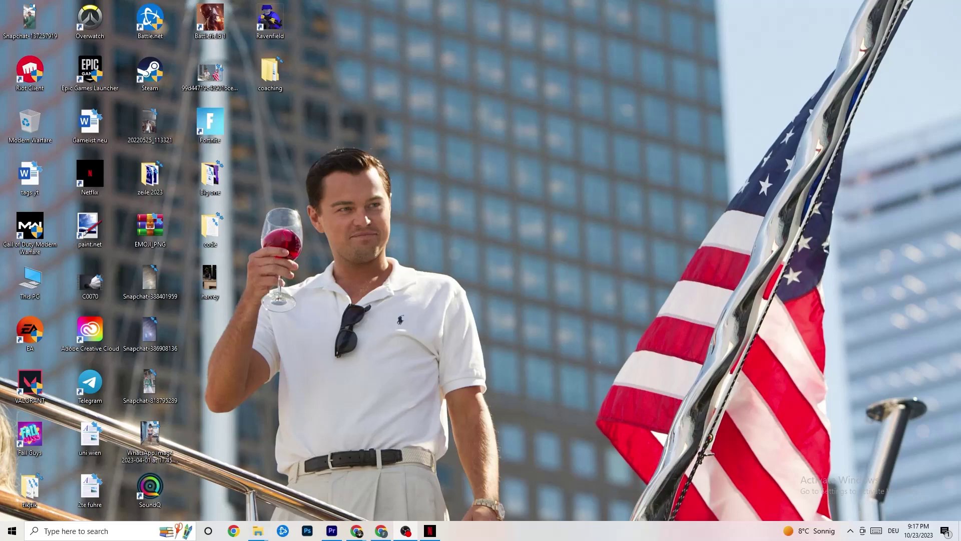
- Open the Display page of the Windows system settings
{"action": "left_click", "coordinate": [11, 531]}
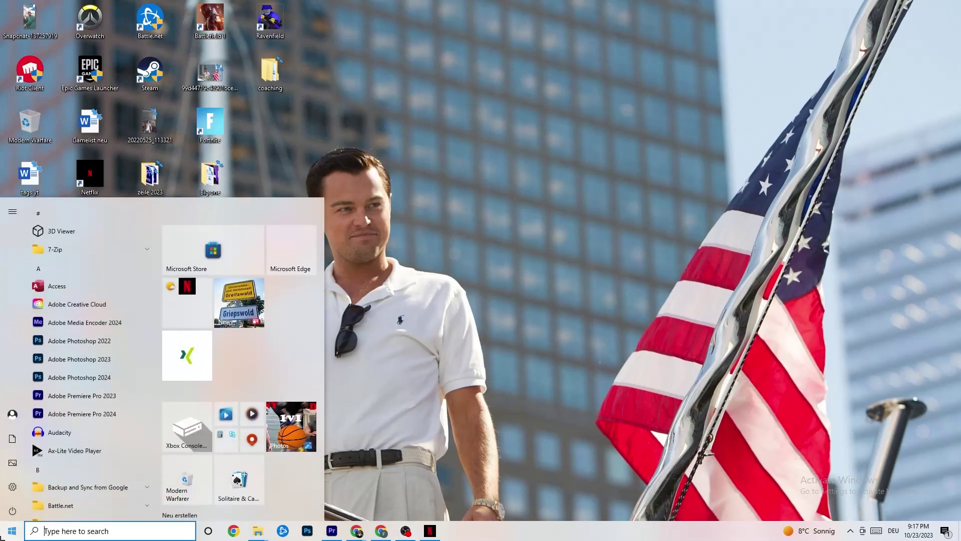
{"action": "left_click", "coordinate": [15, 485]}
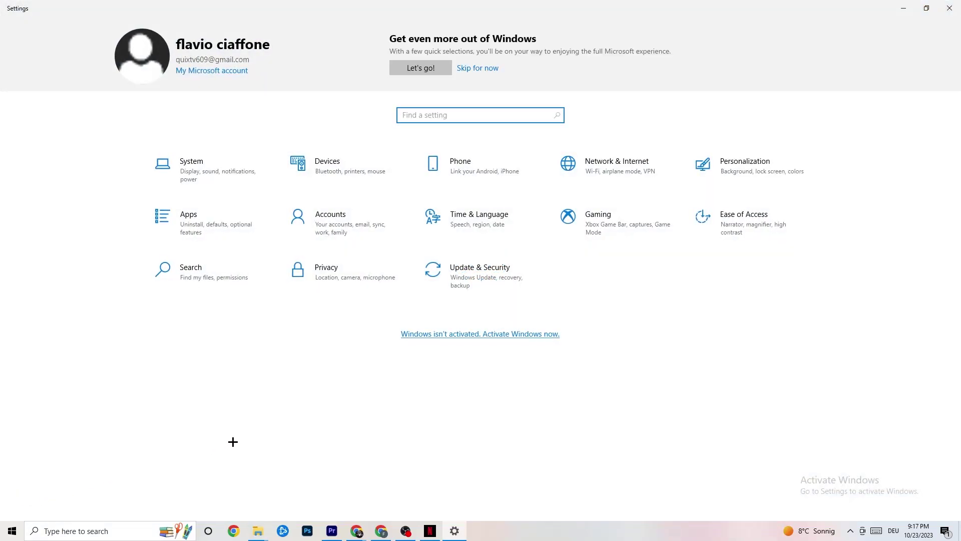
{"action": "left_click", "coordinate": [207, 173]}
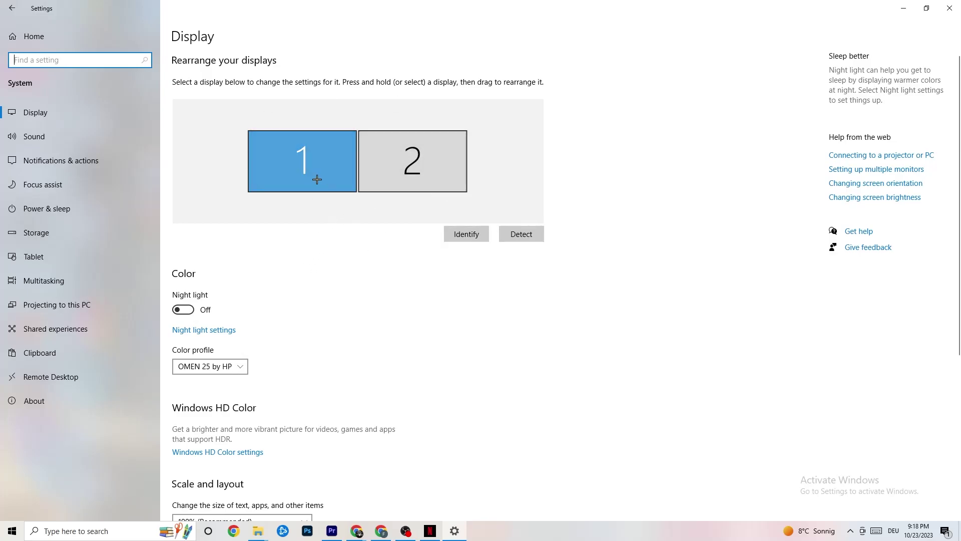
- Check the text scaling and display resolution options for display 1
{"action": "scroll", "coordinate": [304, 205], "scroll_direction": "down", "scroll_amount": 5}
{"action": "left_click", "coordinate": [227, 131]}
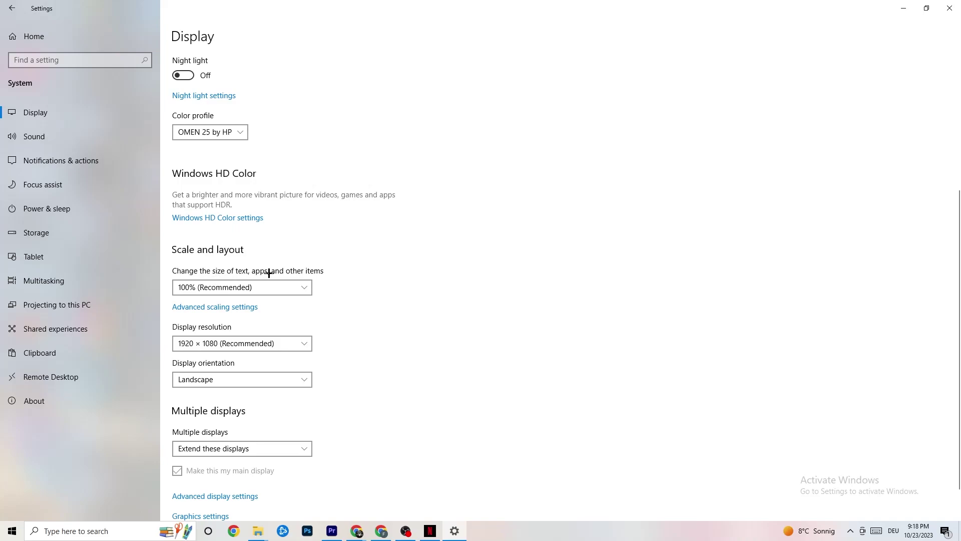
{"action": "left_click", "coordinate": [295, 287]}
{"action": "left_click", "coordinate": [395, 272]}
{"action": "left_click", "coordinate": [303, 343]}
{"action": "left_click", "coordinate": [419, 311]}
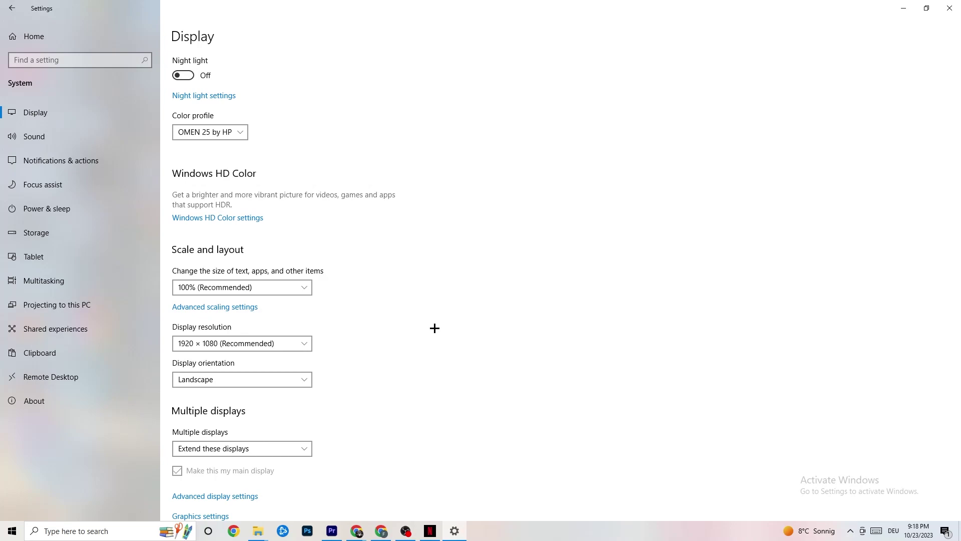
{"action": "left_click", "coordinate": [302, 343]}
{"action": "left_click", "coordinate": [397, 317]}
- Examine the Storage Sense configuration, including its run frequency and recycle bin cleanup period, and return to the settings overview
{"action": "left_click", "coordinate": [63, 240]}
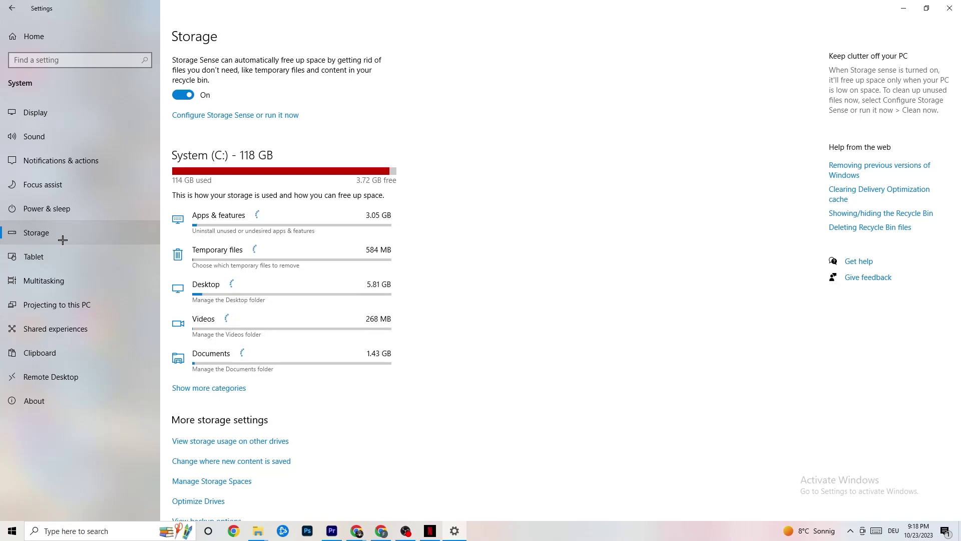
{"action": "left_click", "coordinate": [276, 116]}
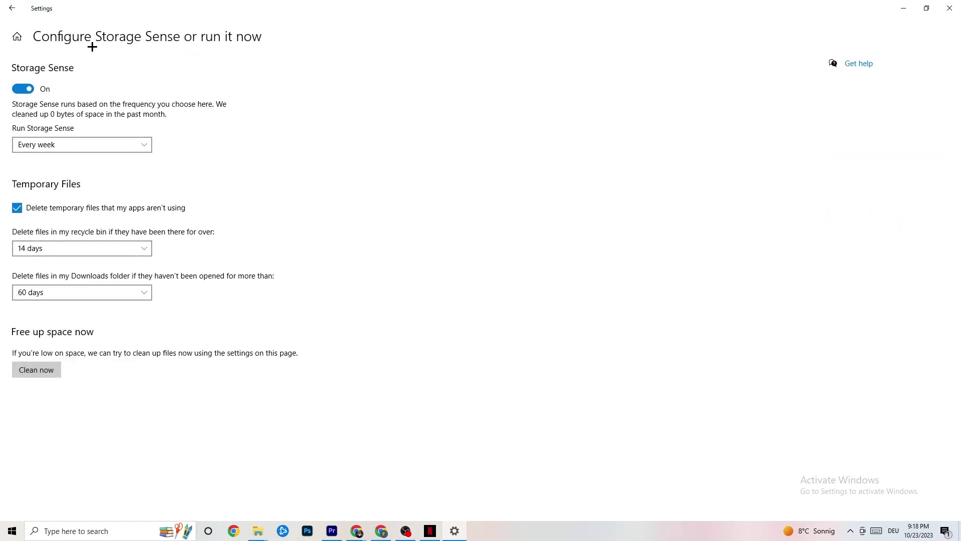
{"action": "left_click", "coordinate": [101, 249]}
{"action": "left_click", "coordinate": [100, 249]}
{"action": "left_click", "coordinate": [92, 142]}
{"action": "left_click", "coordinate": [250, 133]}
{"action": "left_click", "coordinate": [9, 5]}
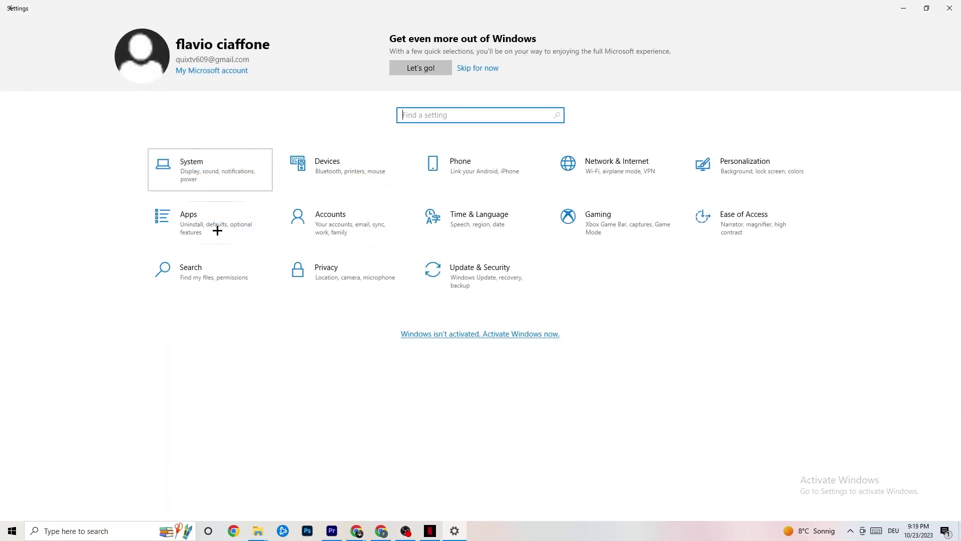
- Examine the available power plans through the additional power settings, close Power Options and return to the settings overview
{"action": "left_click", "coordinate": [210, 185]}
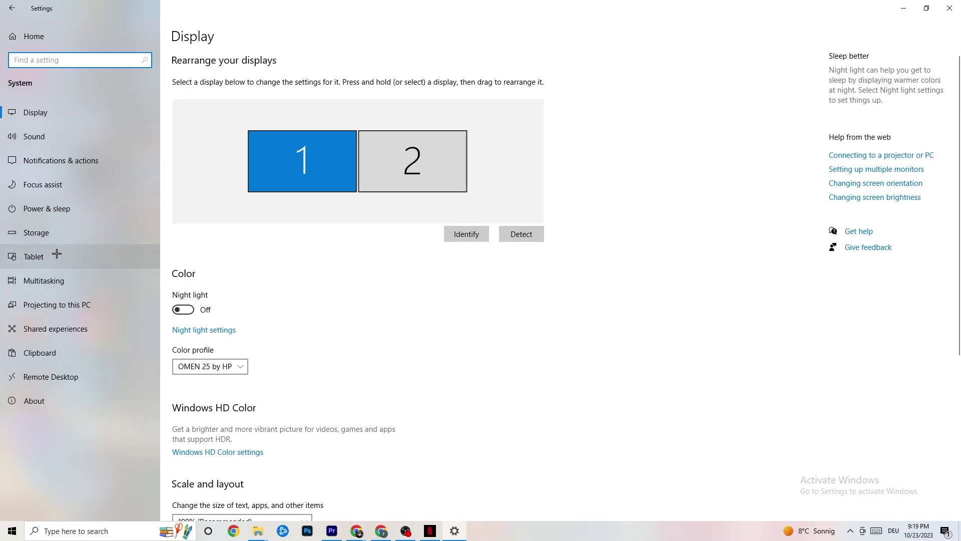
{"action": "left_click", "coordinate": [37, 206]}
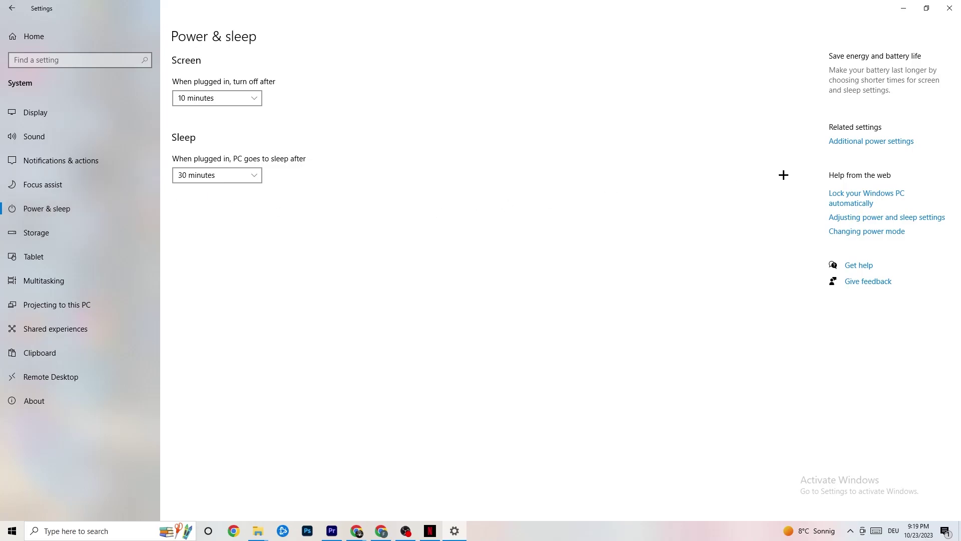
{"action": "left_click", "coordinate": [861, 139]}
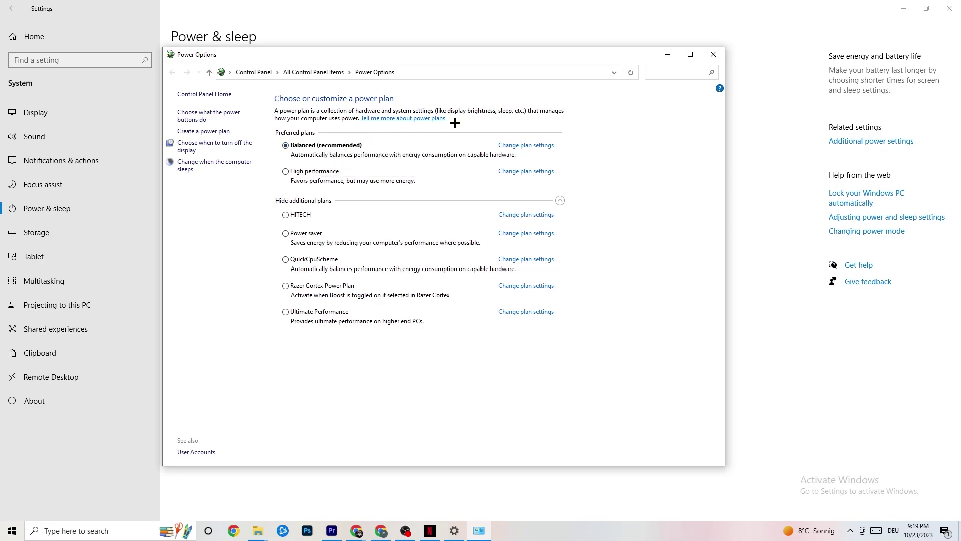
{"action": "left_click", "coordinate": [714, 55]}
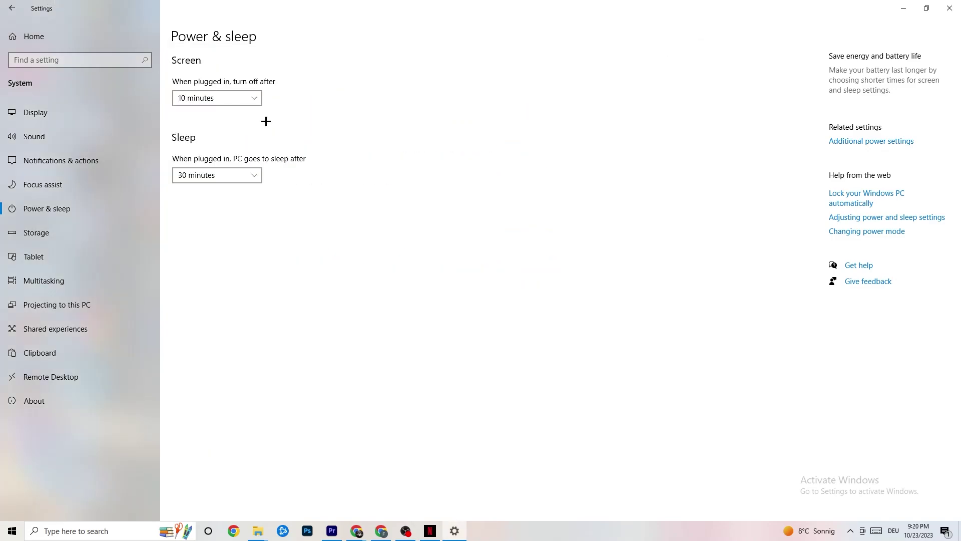
{"action": "left_click", "coordinate": [15, 7]}
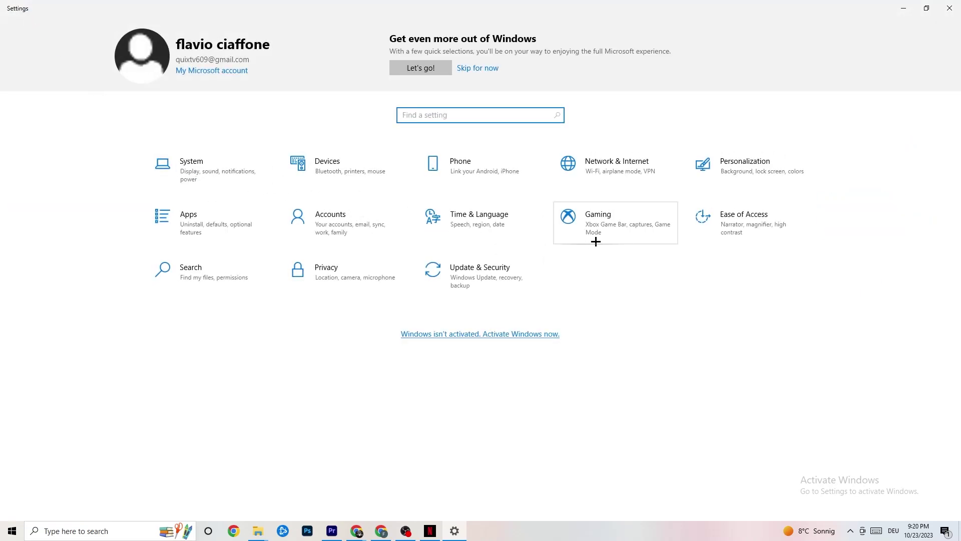
- Open the Gaming settings and check whether Xbox Game Bar is enabled
{"action": "left_click", "coordinate": [609, 234]}
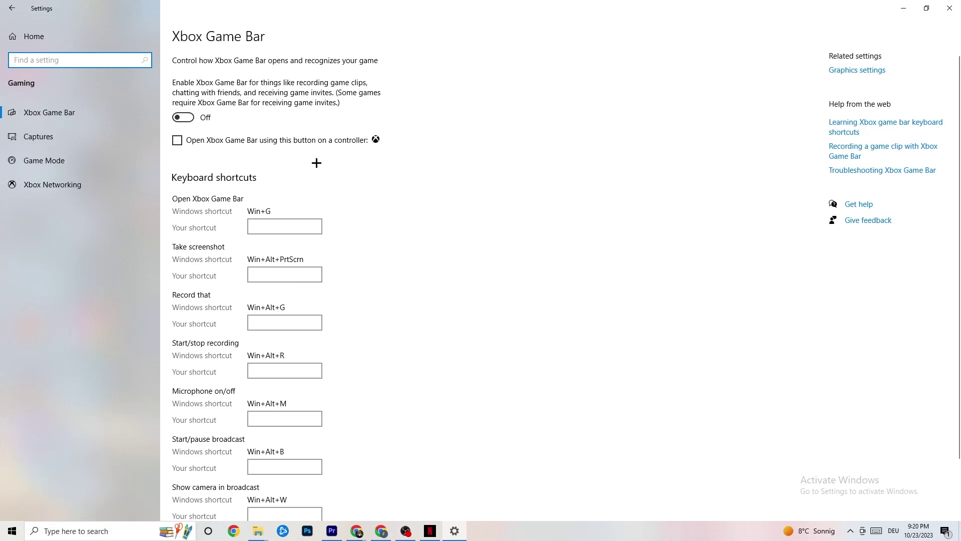
{"action": "scroll", "coordinate": [316, 162], "scroll_direction": "down", "scroll_amount": 2}
{"action": "scroll", "coordinate": [365, 288], "scroll_direction": "up", "scroll_amount": 2}
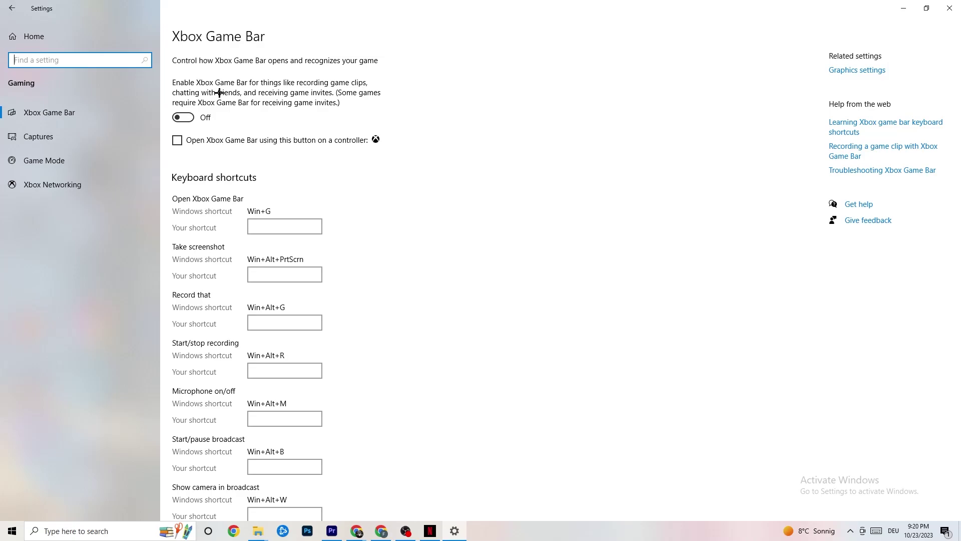
{"action": "left_click", "coordinate": [207, 118]}
{"action": "left_click", "coordinate": [212, 120]}
- Check the recording options under Captures and the Game Mode switch, and return to the settings overview
{"action": "left_click", "coordinate": [80, 135]}
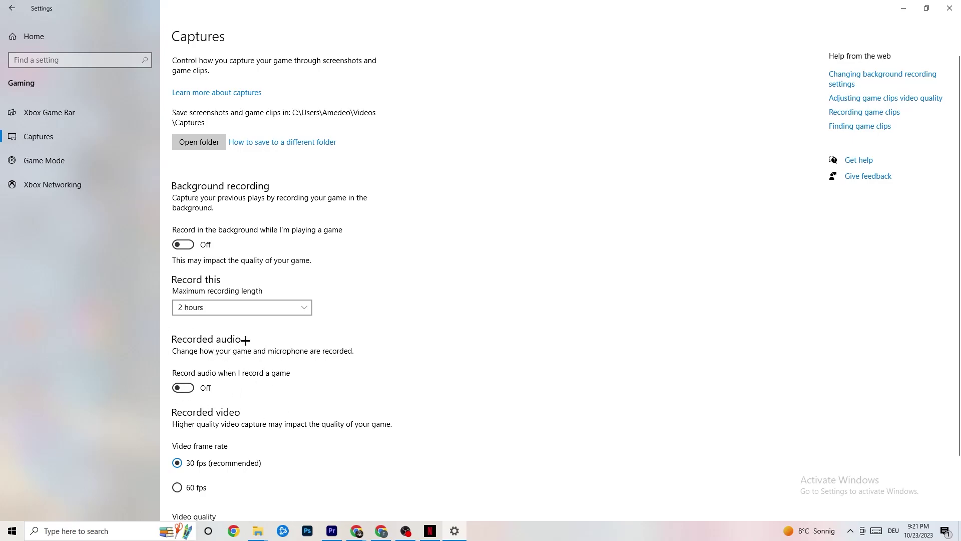
{"action": "scroll", "coordinate": [262, 358], "scroll_direction": "down", "scroll_amount": 3}
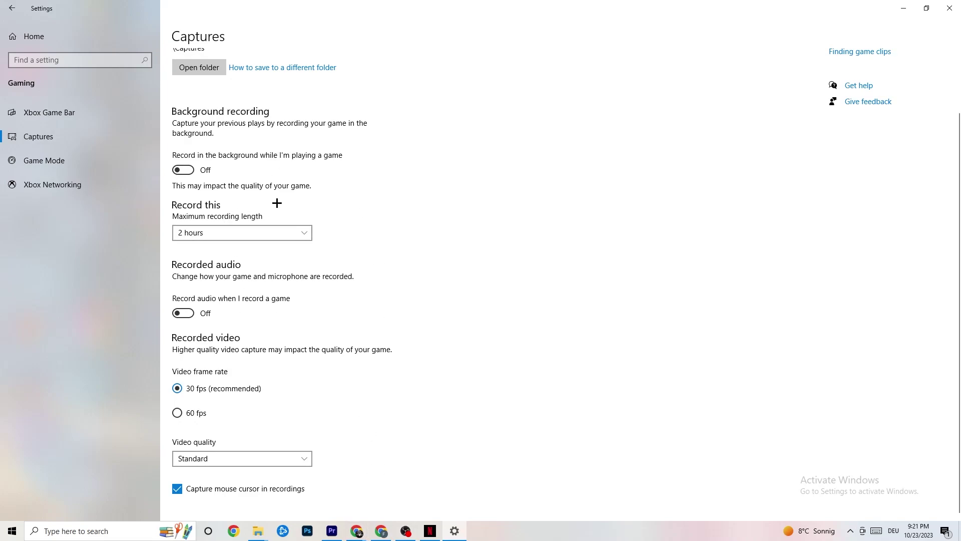
{"action": "left_click", "coordinate": [72, 165]}
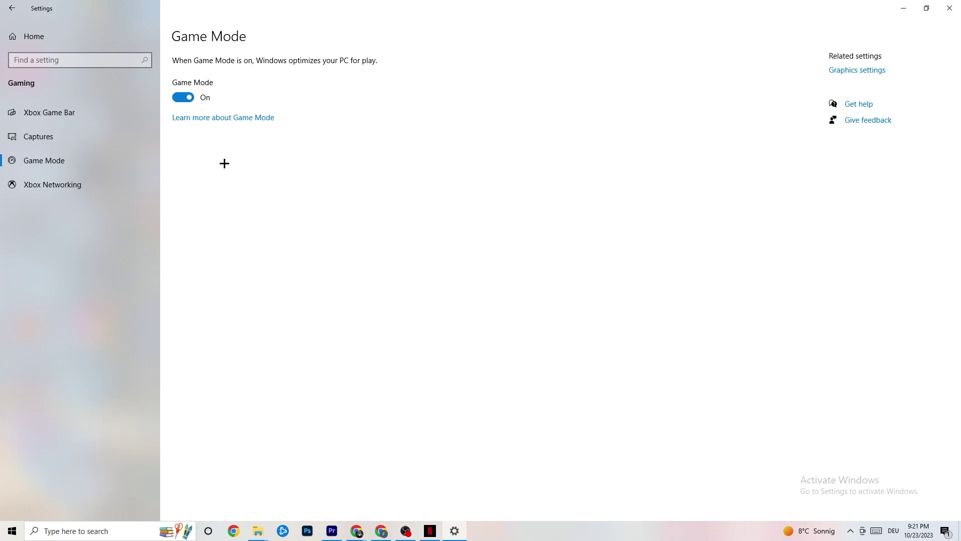
{"action": "left_click", "coordinate": [15, 8]}
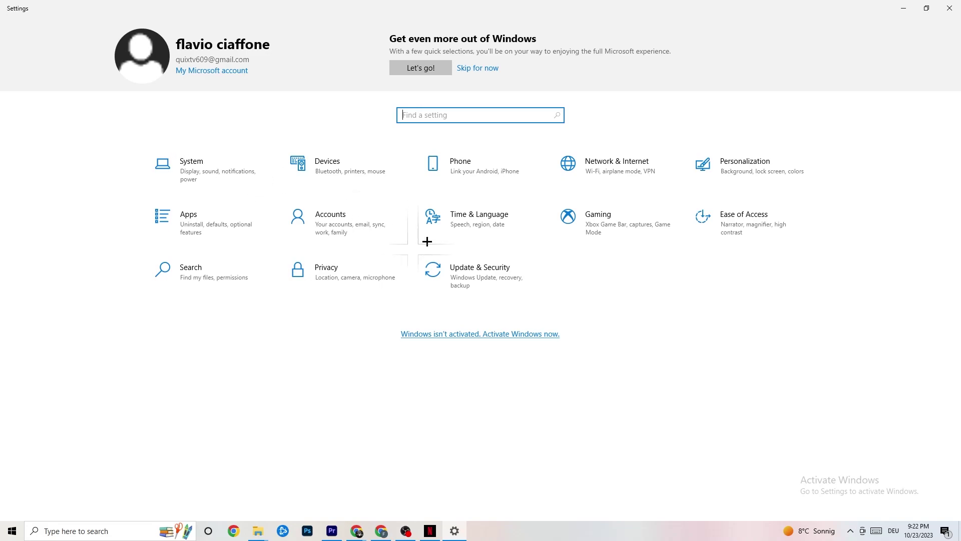
- Check the Windows Update status and the Troubleshoot page under Update & Security, and close the settings
{"action": "left_click", "coordinate": [497, 285]}
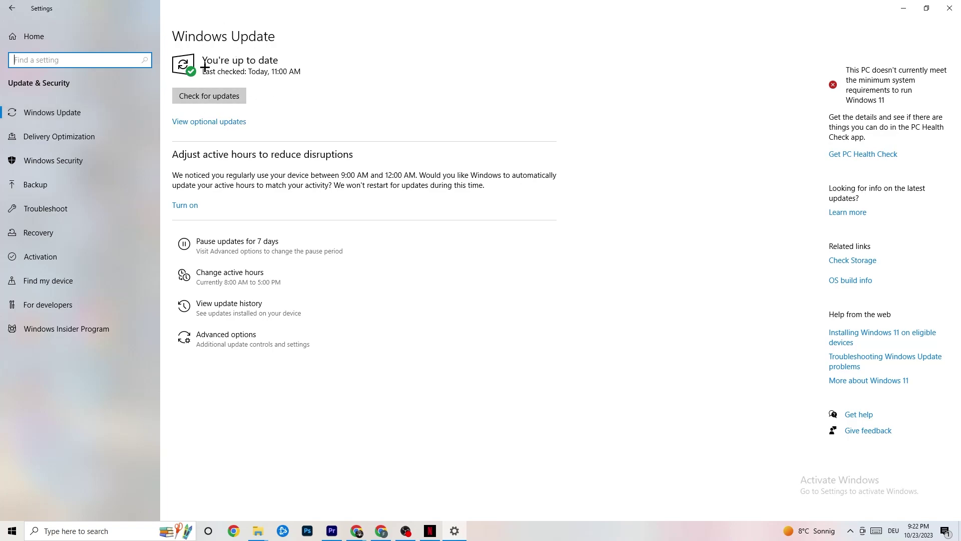
{"action": "left_click", "coordinate": [291, 73]}
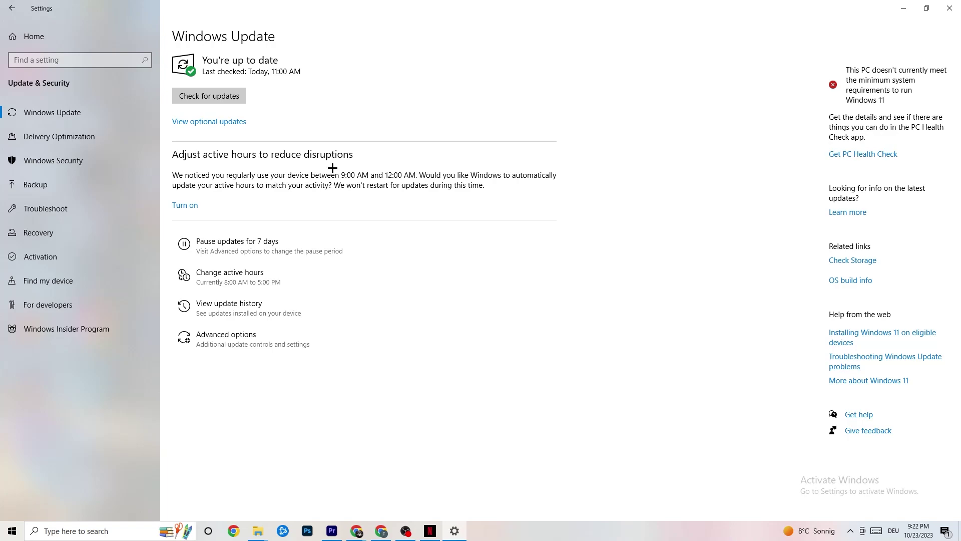
{"action": "left_click", "coordinate": [78, 211]}
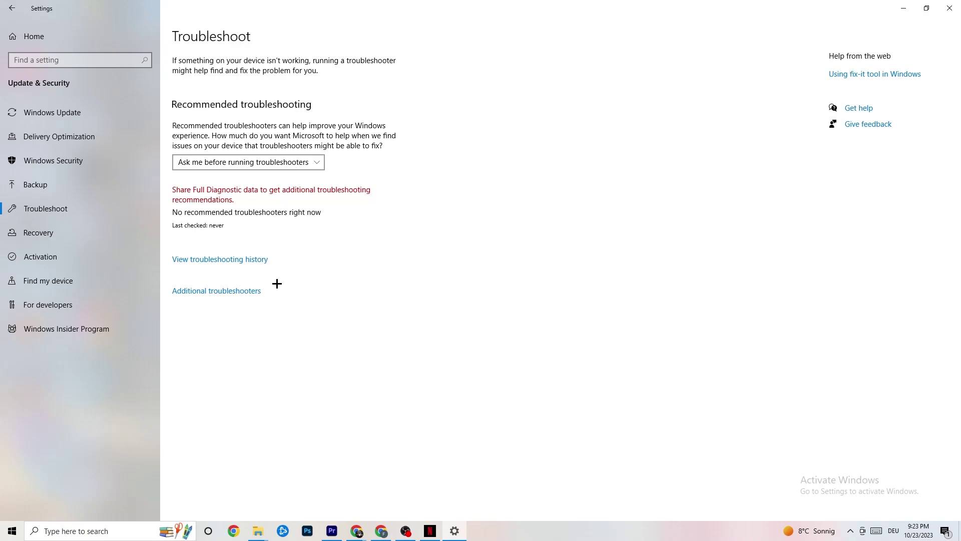
{"action": "left_click", "coordinate": [947, 4]}
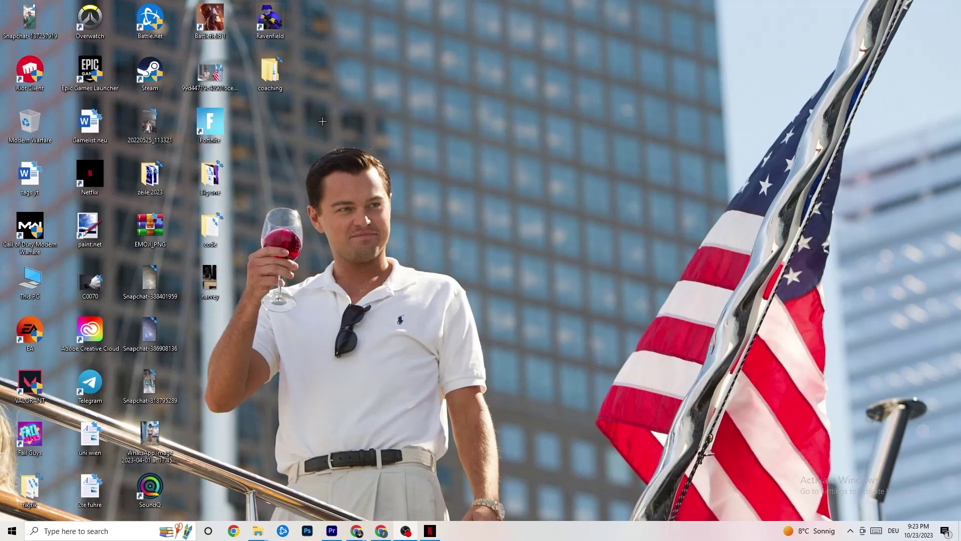
- Move the Steam shortcut away from the other icons to a free area in the middle of the desktop
{"action": "left_click_drag", "start_coordinate": [152, 75], "coordinate": [511, 179]}
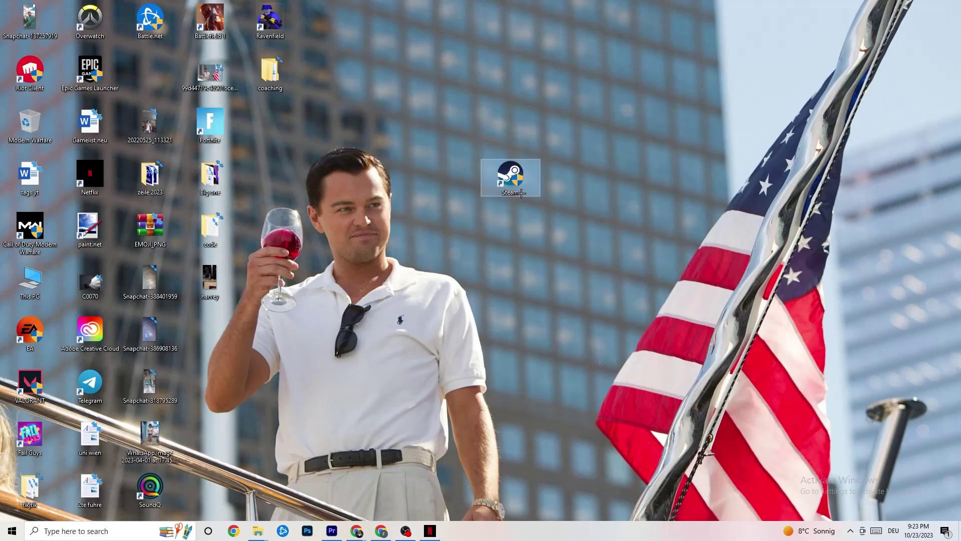
{"action": "right_click", "coordinate": [510, 183]}
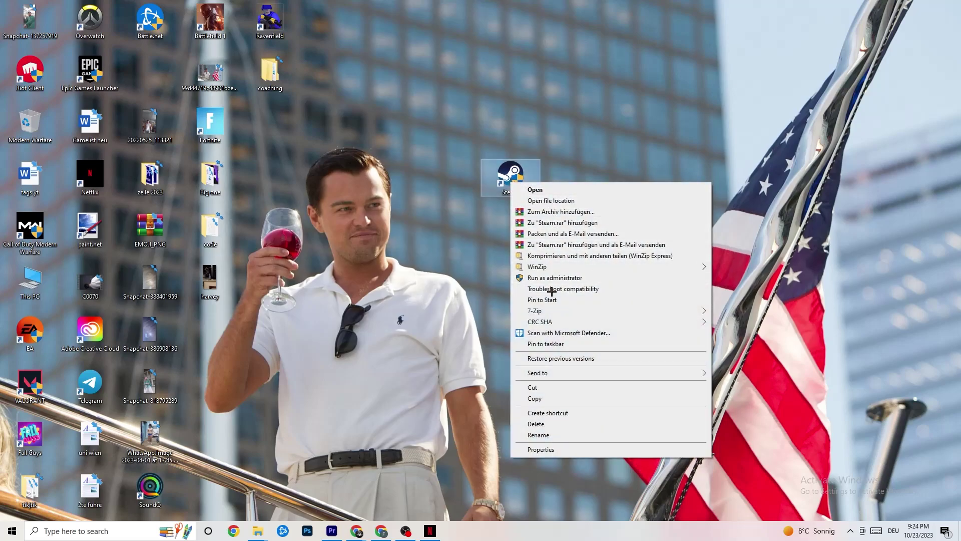
{"action": "left_click", "coordinate": [417, 253]}
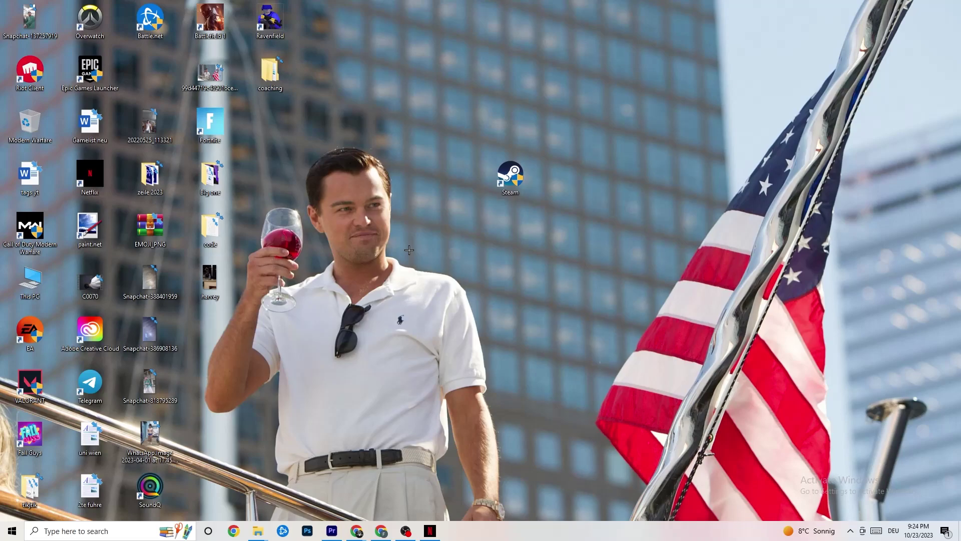
{"action": "left_click_drag", "start_coordinate": [502, 178], "coordinate": [442, 181]}
- Open the Steam shortcut's properties, check its compatibility mode choices and administrator option, and confirm the dialog
{"action": "right_click", "coordinate": [442, 180]}
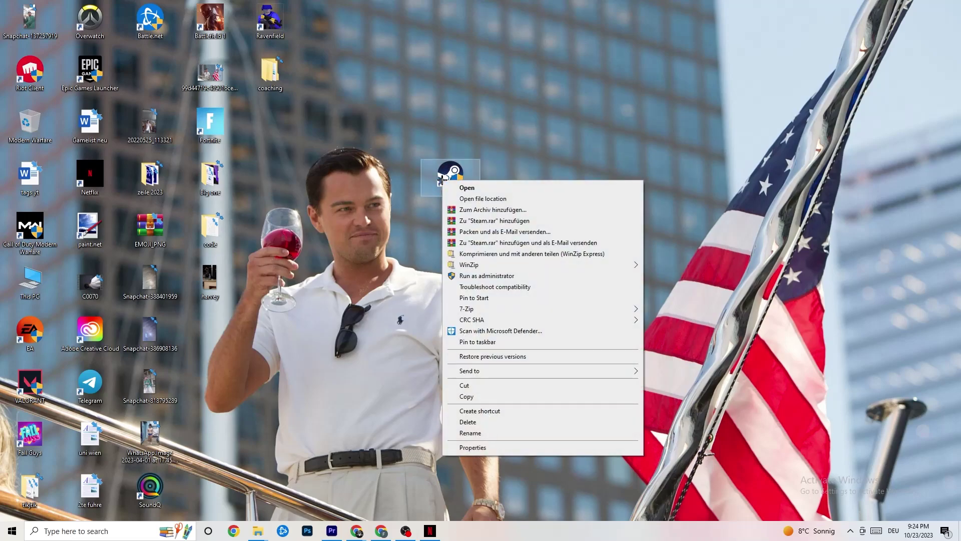
{"action": "left_click", "coordinate": [489, 447]}
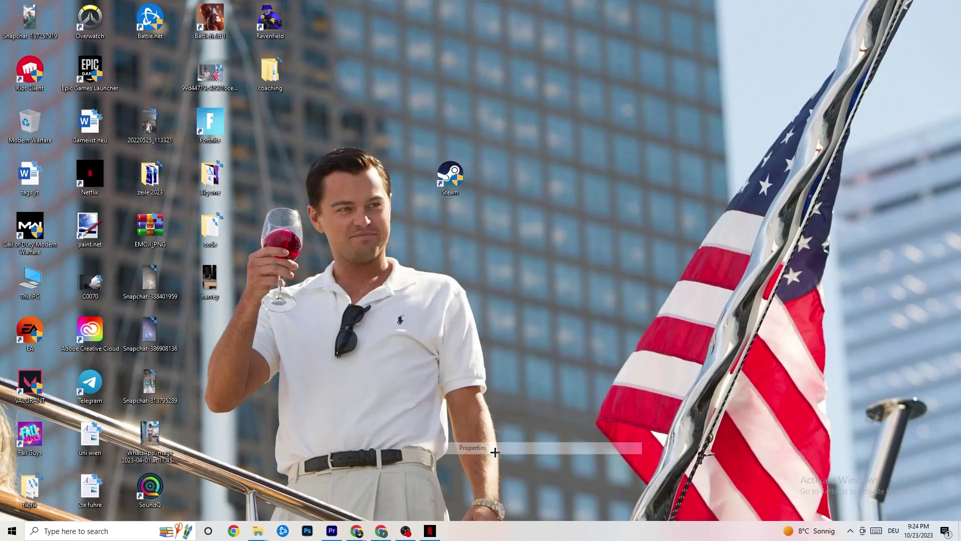
{"action": "left_click_drag", "start_coordinate": [525, 181], "coordinate": [385, 44]}
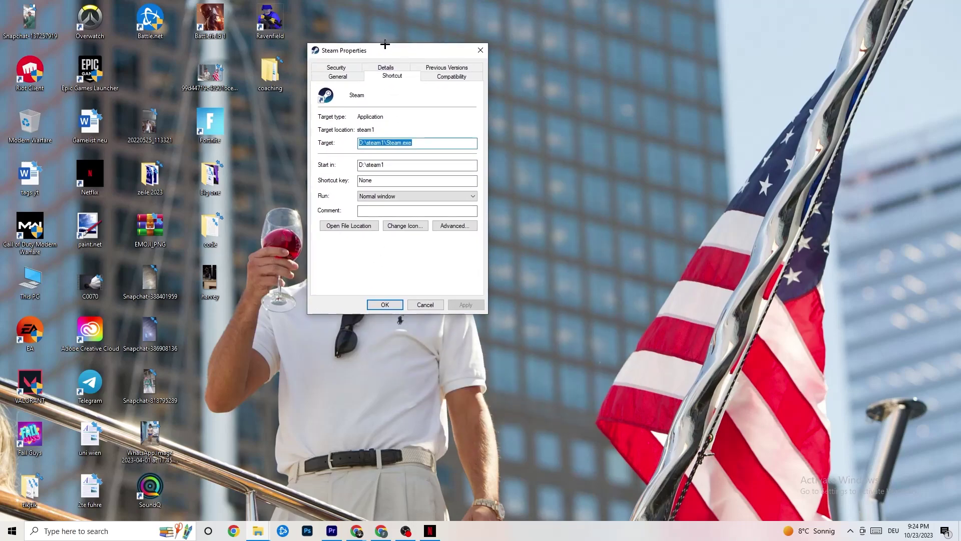
{"action": "left_click", "coordinate": [439, 76]}
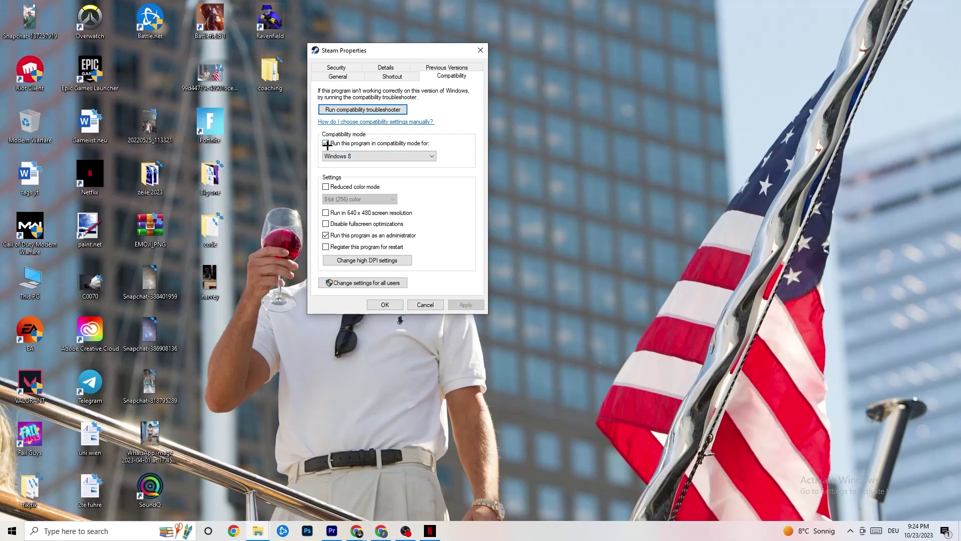
{"action": "left_click", "coordinate": [413, 156]}
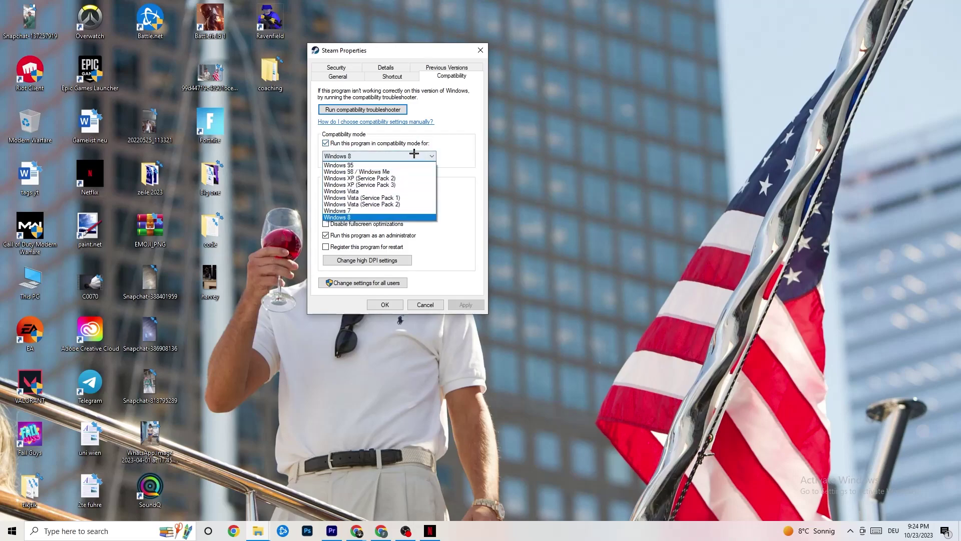
{"action": "left_click", "coordinate": [437, 142]}
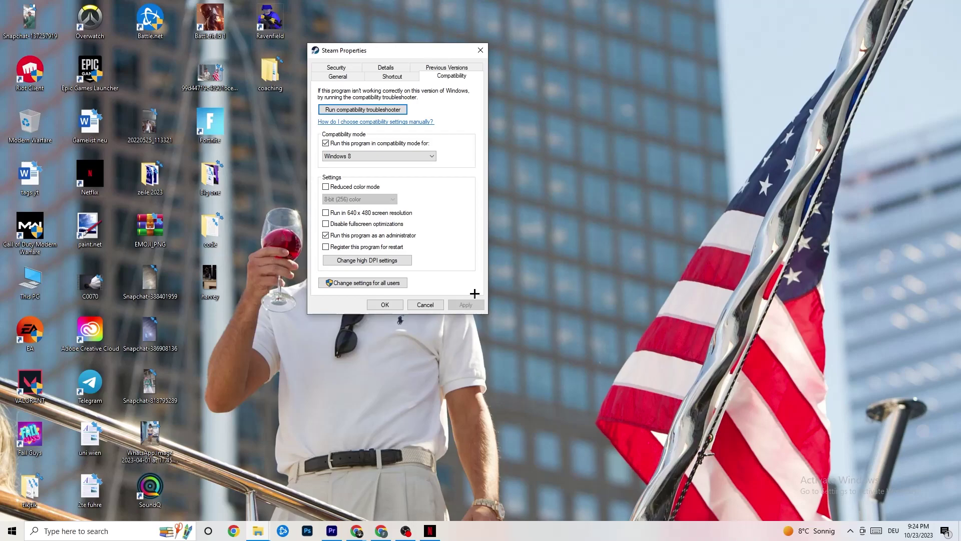
{"action": "left_click", "coordinate": [386, 303]}
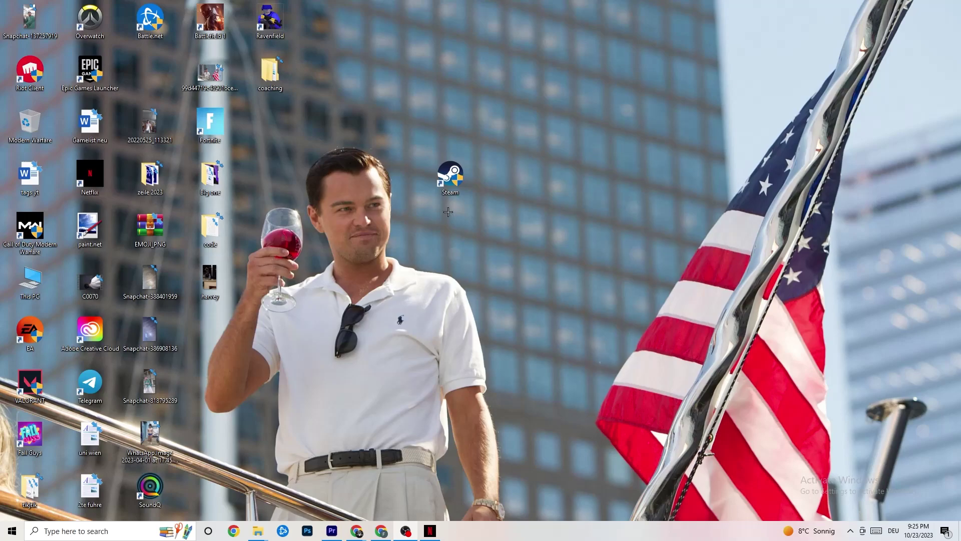
{"action": "right_click", "coordinate": [465, 190]}
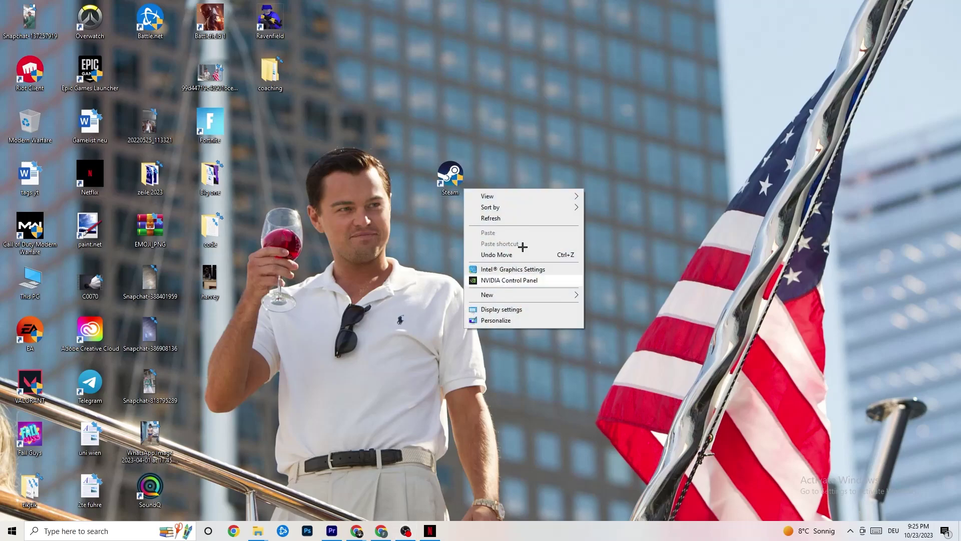
{"action": "right_click", "coordinate": [479, 102]}
{"action": "left_click", "coordinate": [370, 20]}
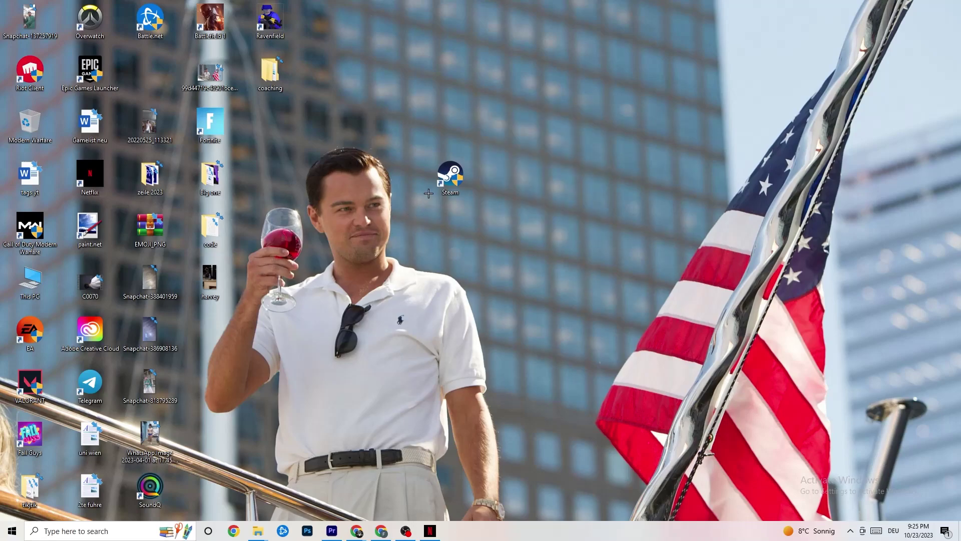
- Open Task Manager from the desktop and maximise its window
{"action": "left_click", "coordinate": [450, 175]}
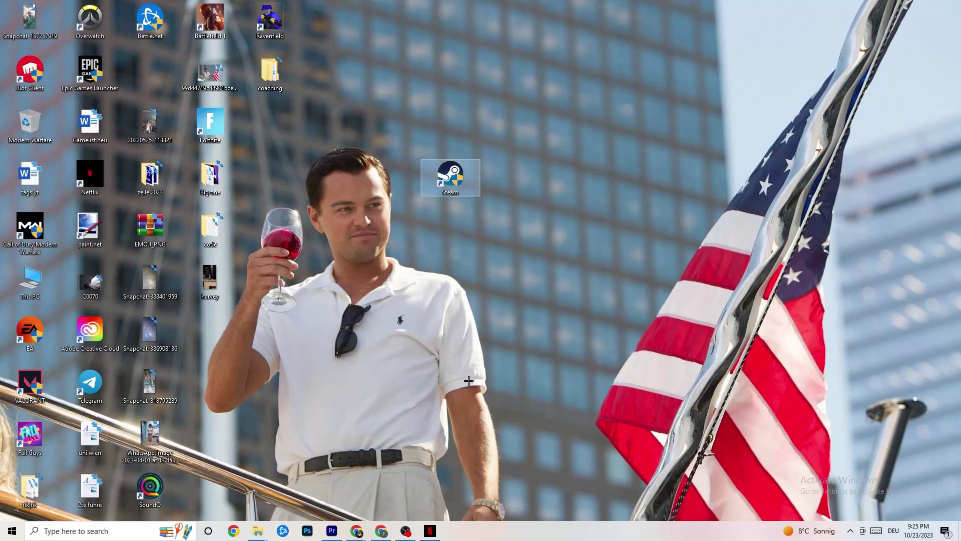
{"action": "right_click", "coordinate": [533, 538]}
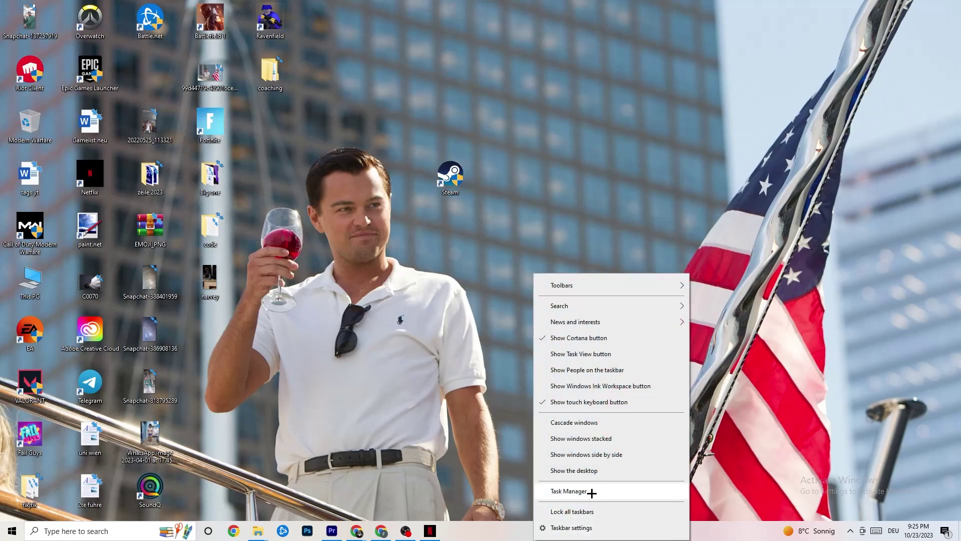
{"action": "left_click", "coordinate": [587, 491]}
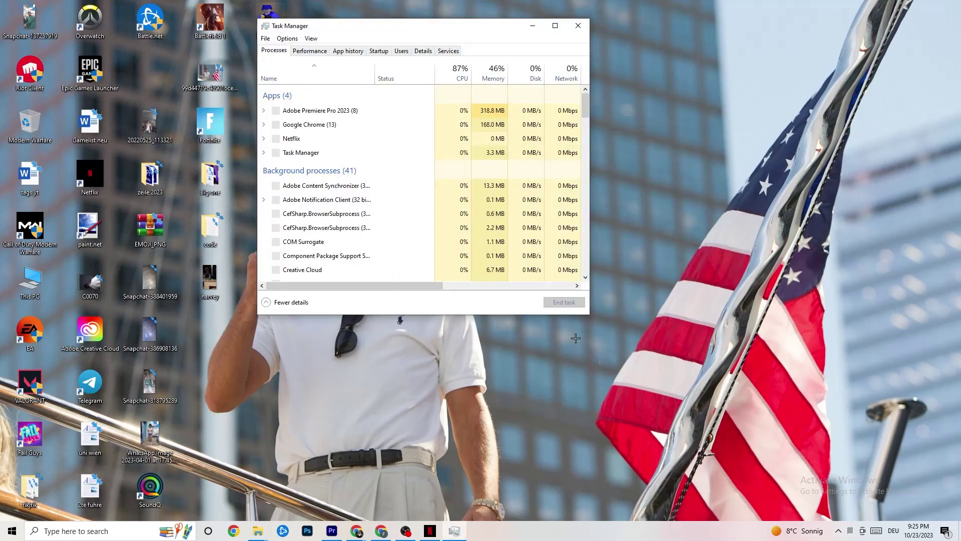
{"action": "double_click", "coordinate": [554, 23]}
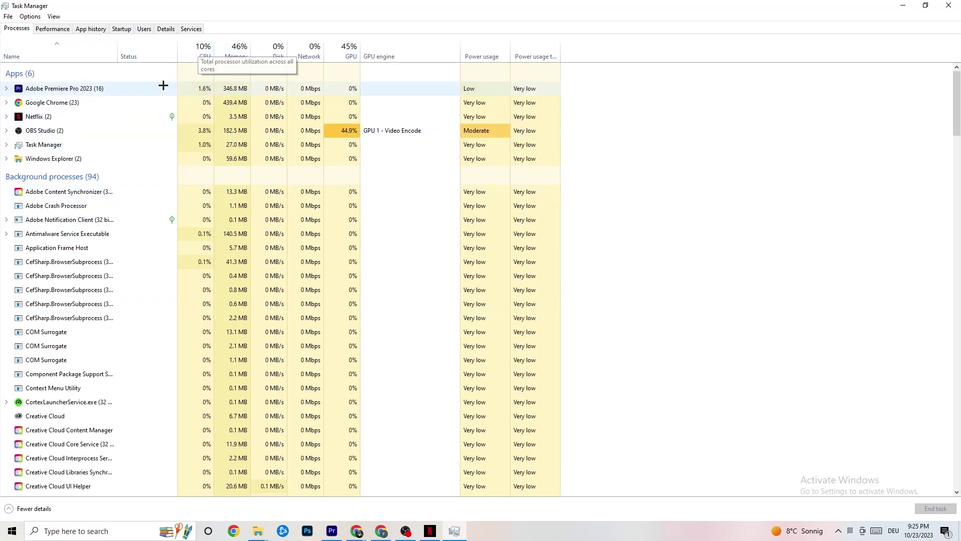
- Check the End task option for the Windows Explorer process and the Disable option for the Pivot Software startup entry
{"action": "right_click", "coordinate": [63, 159]}
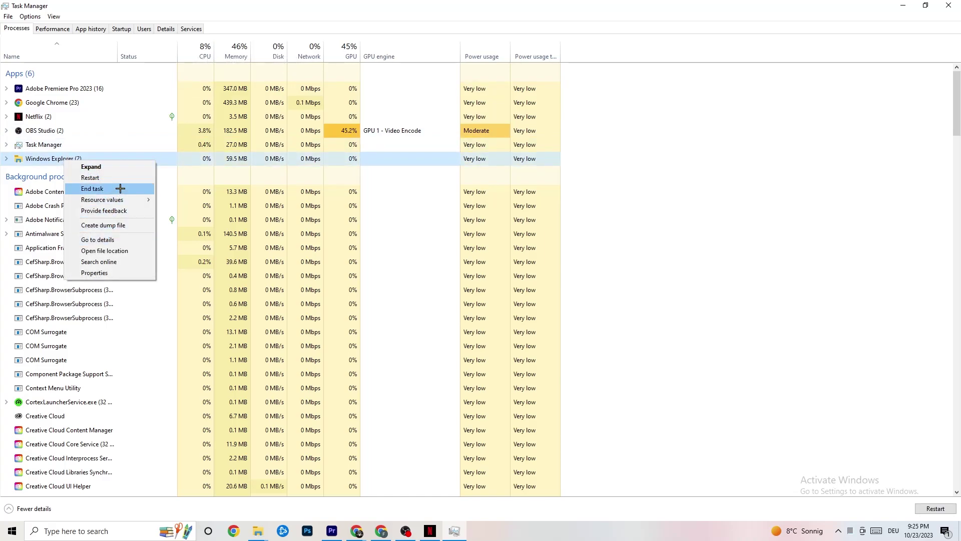
{"action": "left_click", "coordinate": [695, 154]}
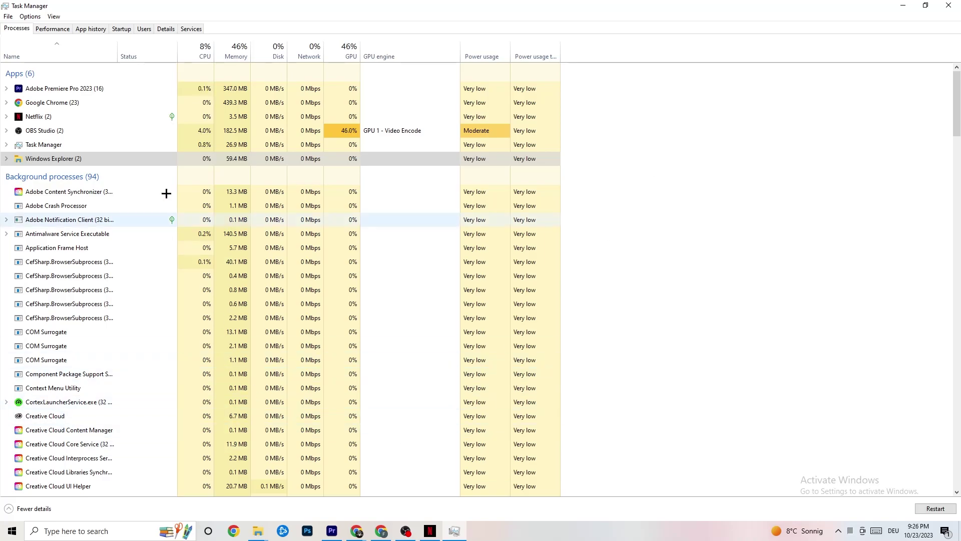
{"action": "left_click", "coordinate": [121, 28]}
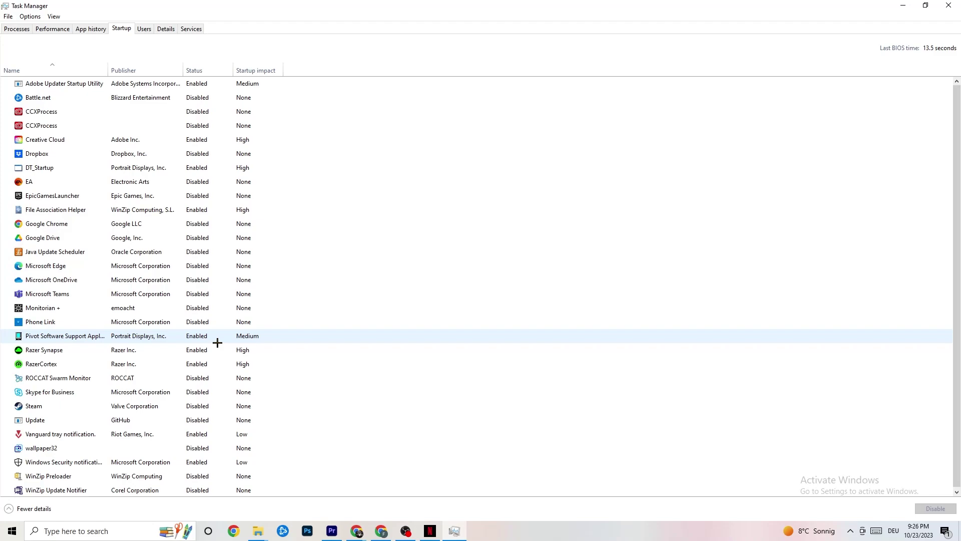
{"action": "right_click", "coordinate": [194, 336]}
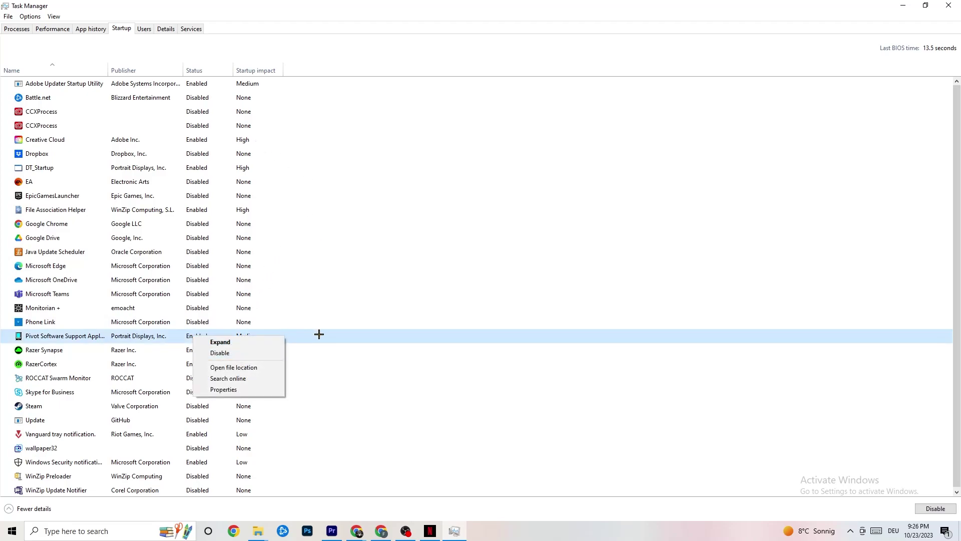
- Check the priority choices for the Adobe Premiere Pro process in the detailed process list, and close Task Manager
{"action": "left_click", "coordinate": [166, 30]}
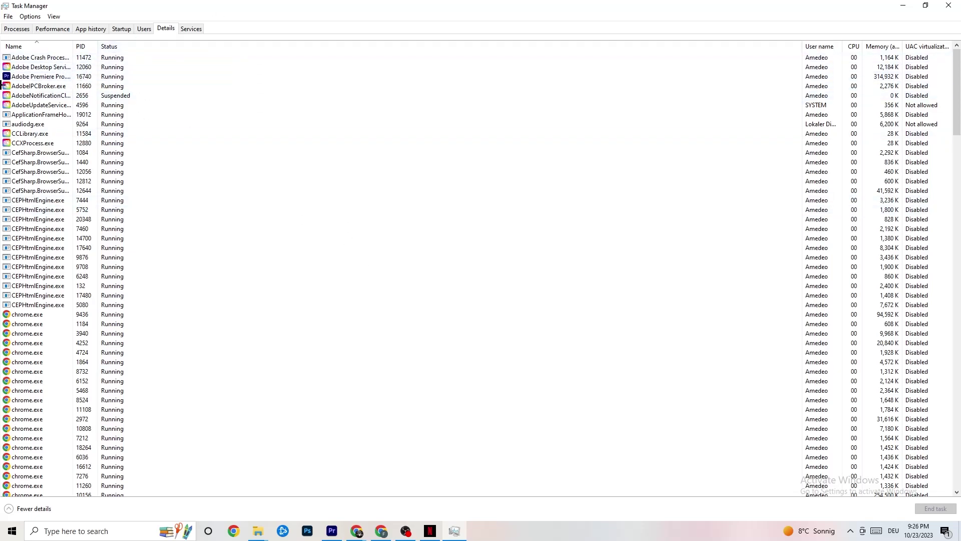
{"action": "right_click", "coordinate": [41, 81]}
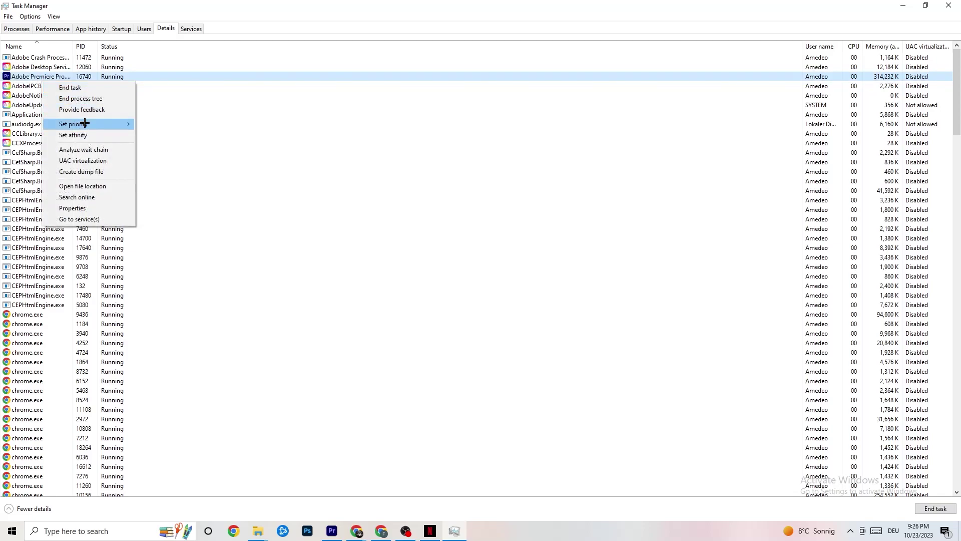
{"action": "mouse_move", "coordinate": [86, 123]}
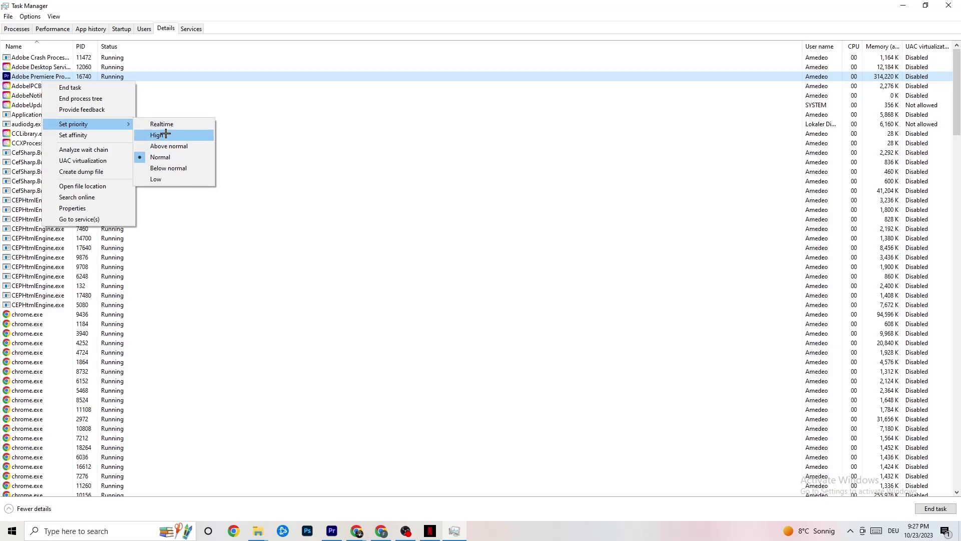
{"action": "left_click", "coordinate": [288, 95]}
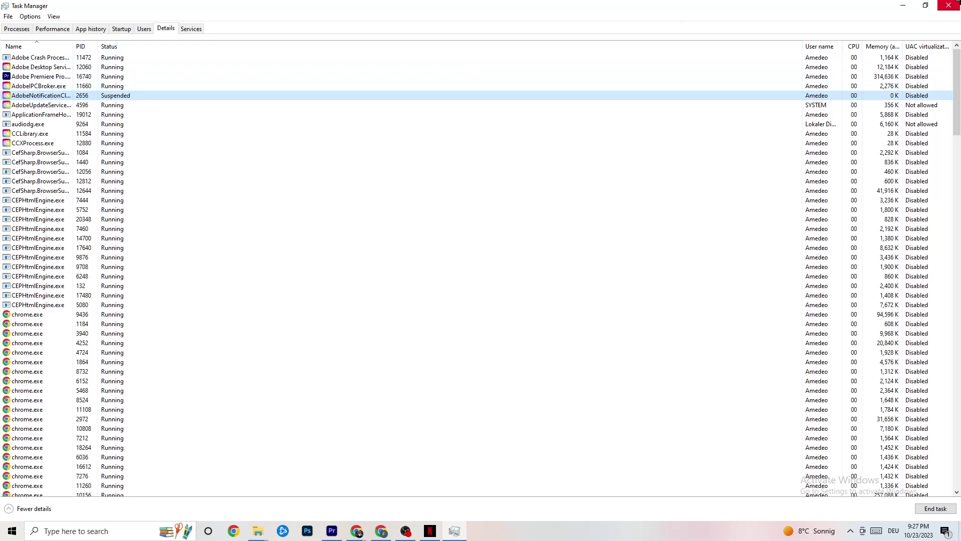
{"action": "left_click", "coordinate": [949, 6]}
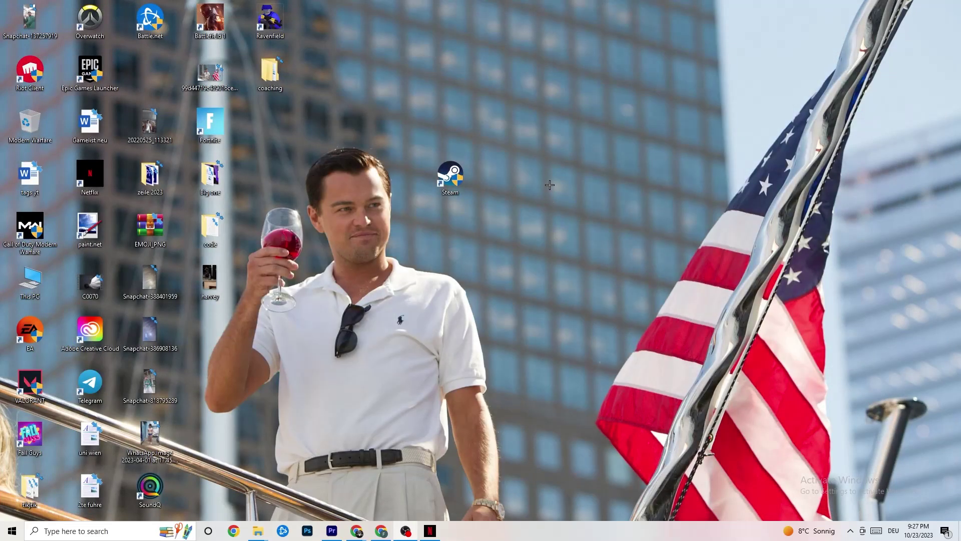
- Open NVIDIA Control Panel, review the image settings preview and the resolution and refresh rate options, and close it
{"action": "right_click", "coordinate": [538, 95]}
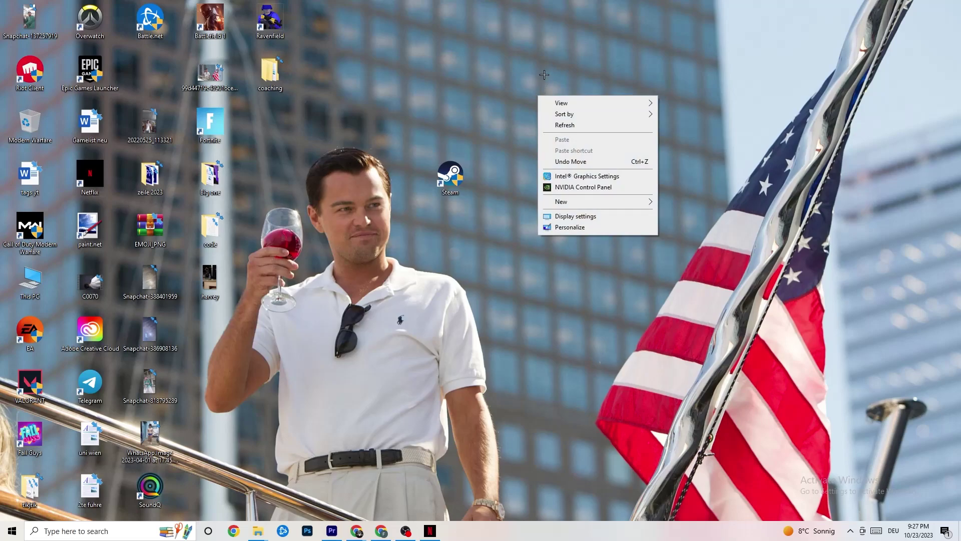
{"action": "left_click", "coordinate": [570, 187]}
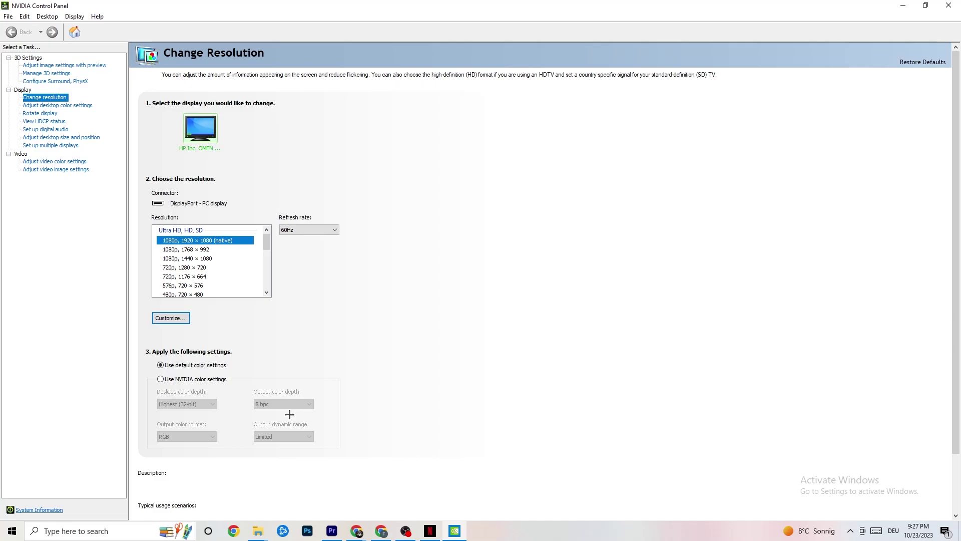
{"action": "left_click", "coordinate": [54, 66]}
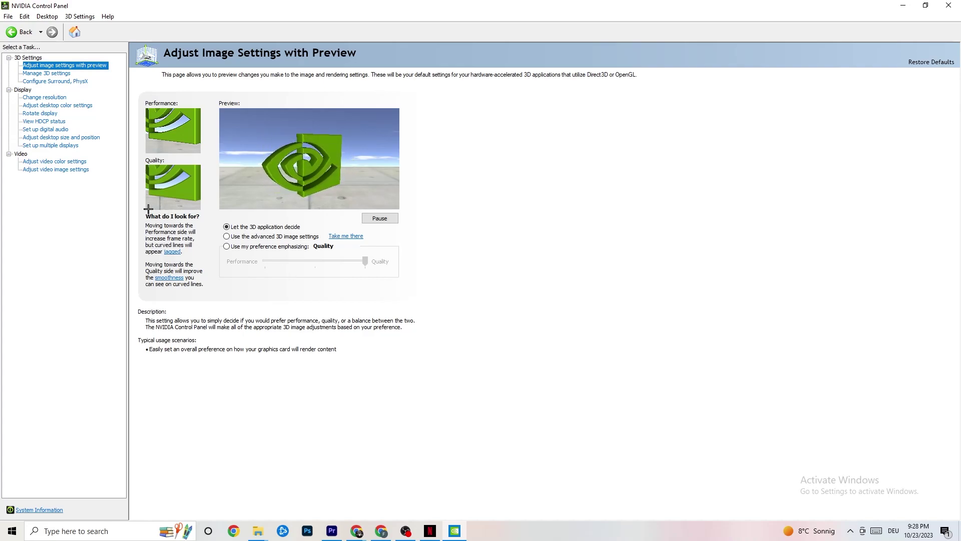
{"action": "left_click", "coordinate": [35, 99]}
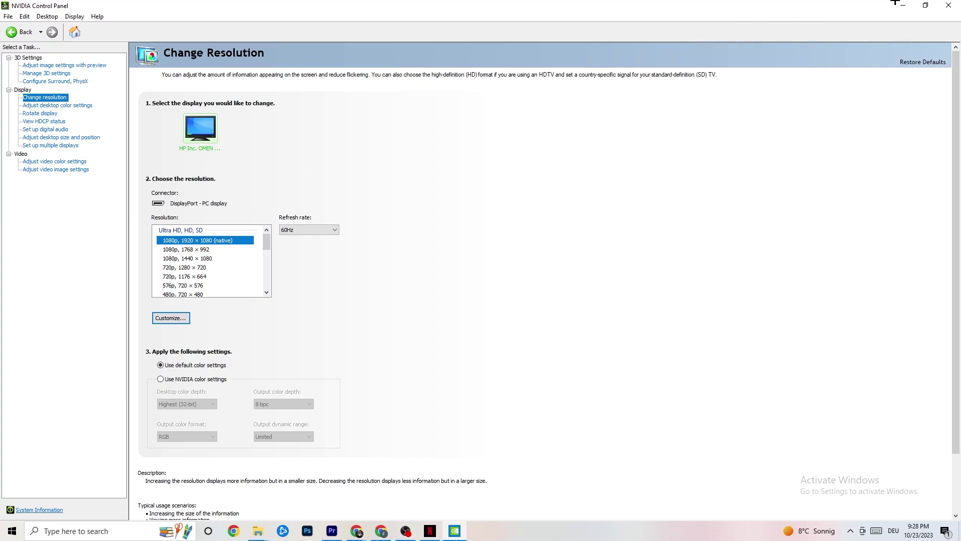
{"action": "left_click", "coordinate": [949, 5]}
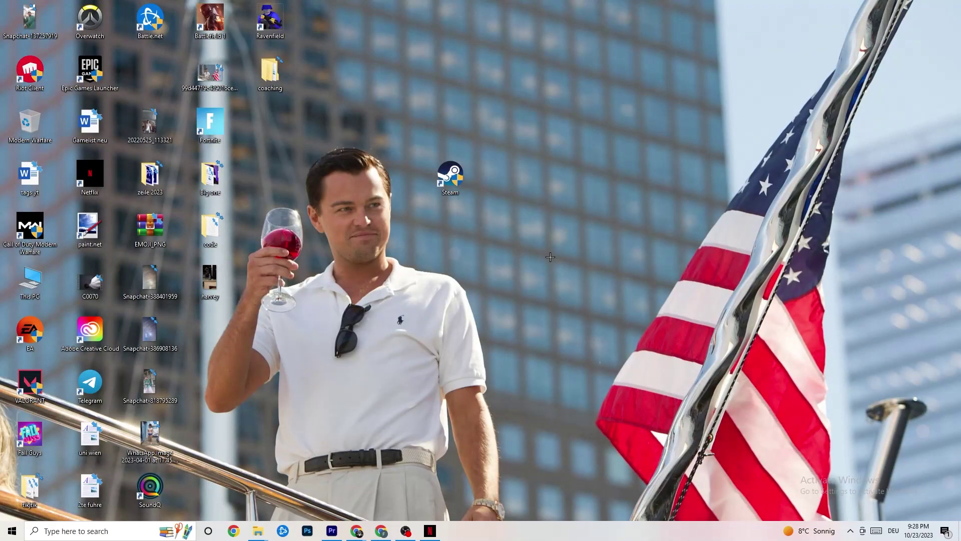